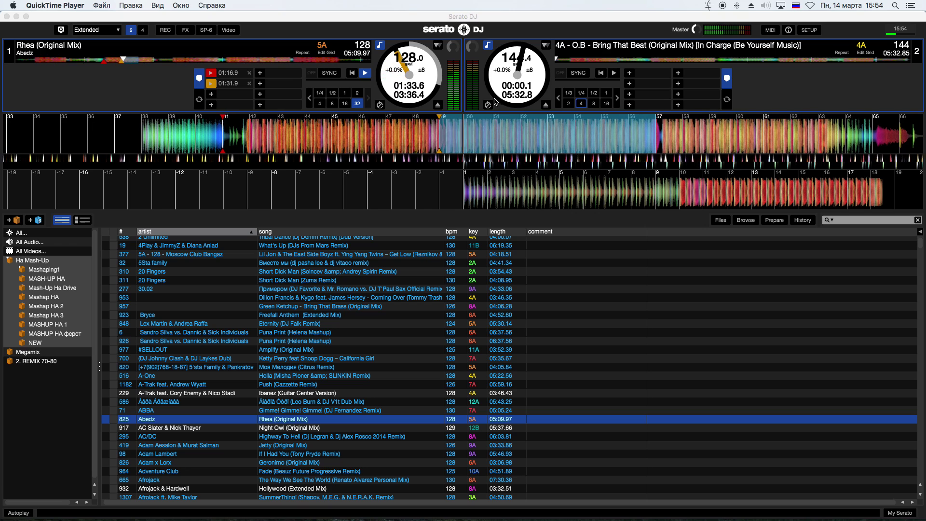
# Step: Load the library track by 30.02 (04:33.06) onto deck 2 and try to load it onto the playing deck 1
pyautogui.click(361, 289)
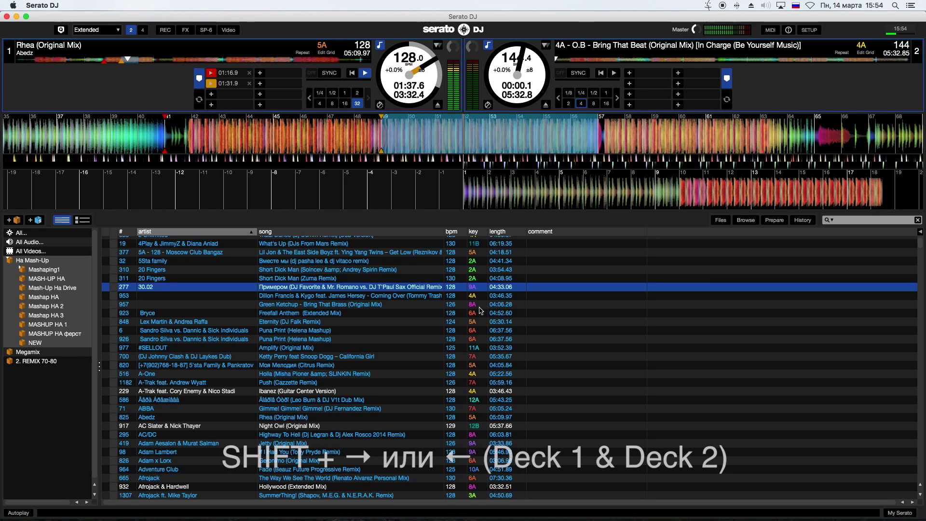
pyautogui.hotkey('shift', 'Right')
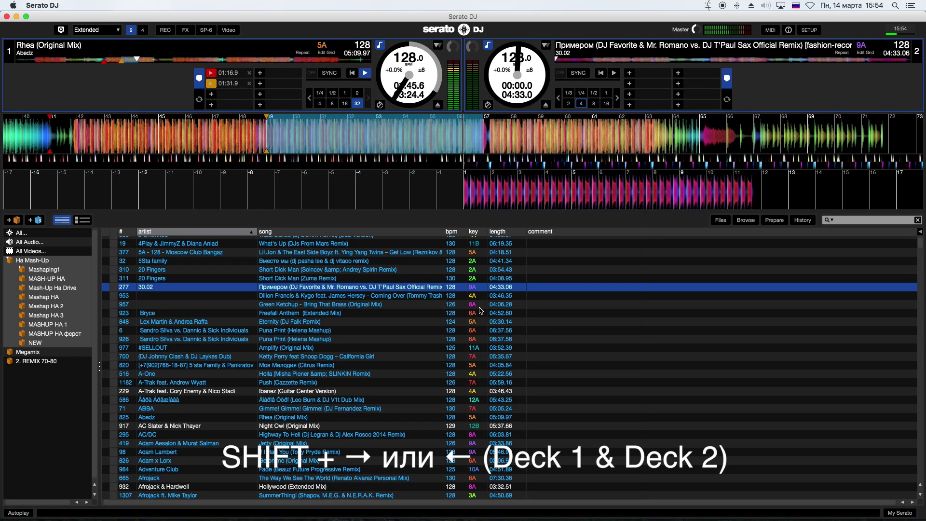
pyautogui.hotkey('shift', 'Left')
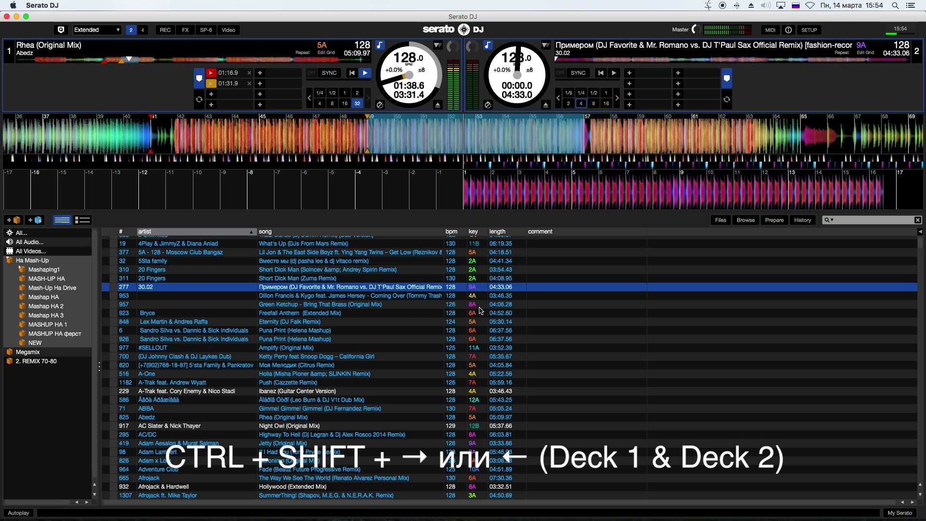
# Step: Duplicate the playing Rhea (Original Mix) from deck 1 onto deck 2 as an instant double and review the DJ preferences
pyautogui.hotkey('ctrl', 'shift', 'Right')
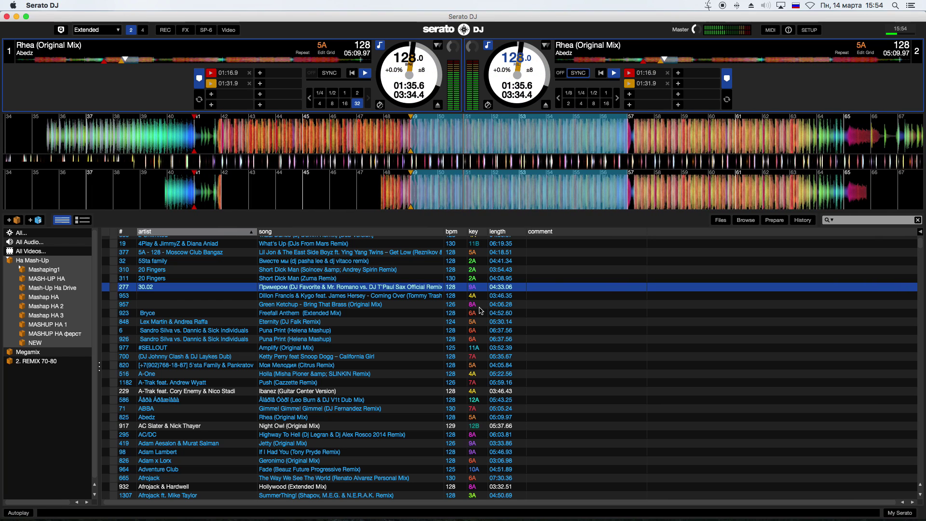
pyautogui.click(809, 30)
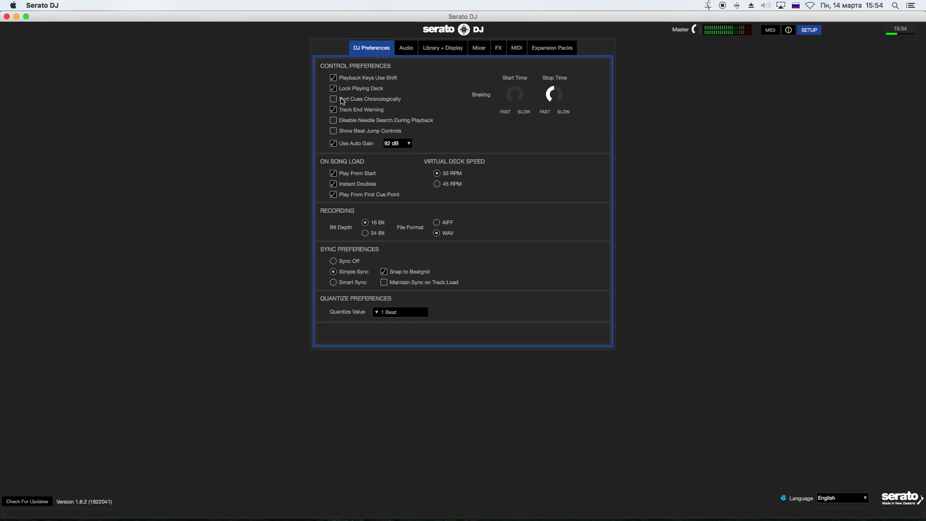
pyautogui.click(816, 30)
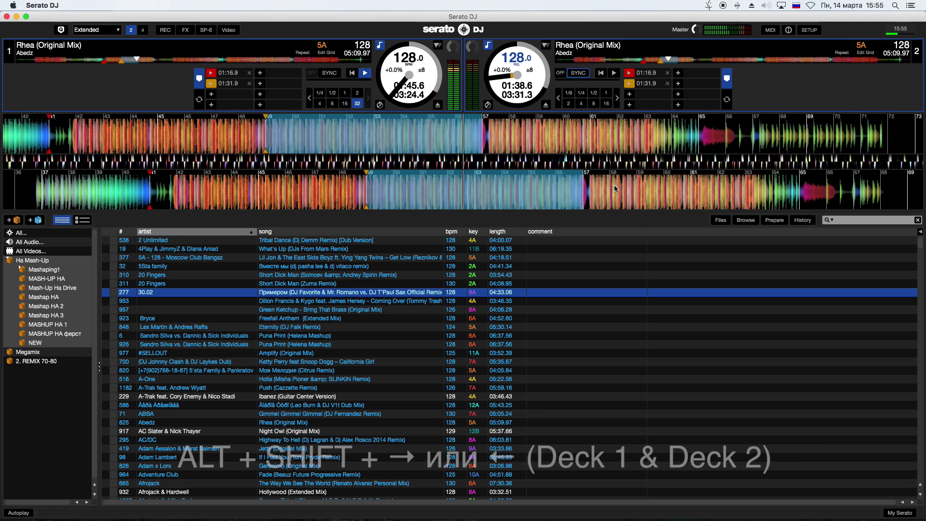
# Step: Try to eject the track from playing deck 1, and eject the track from deck 2
pyautogui.hotkey('alt', 'shift', 'Left')
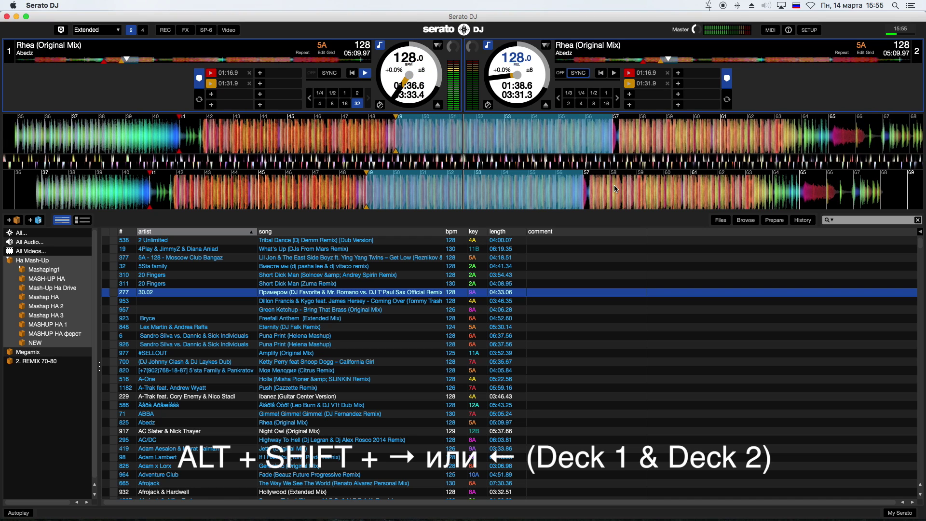
pyautogui.hotkey('alt', 'shift', 'Right')
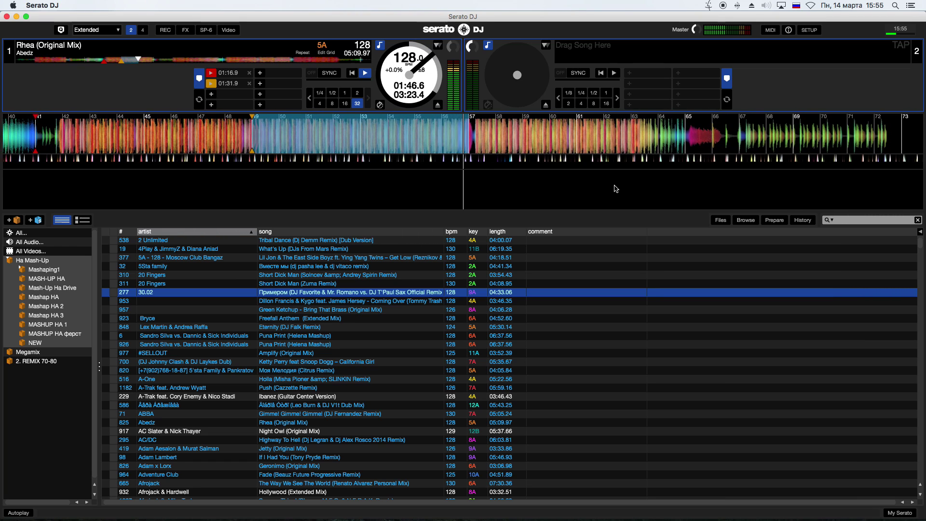
pyautogui.press('2')
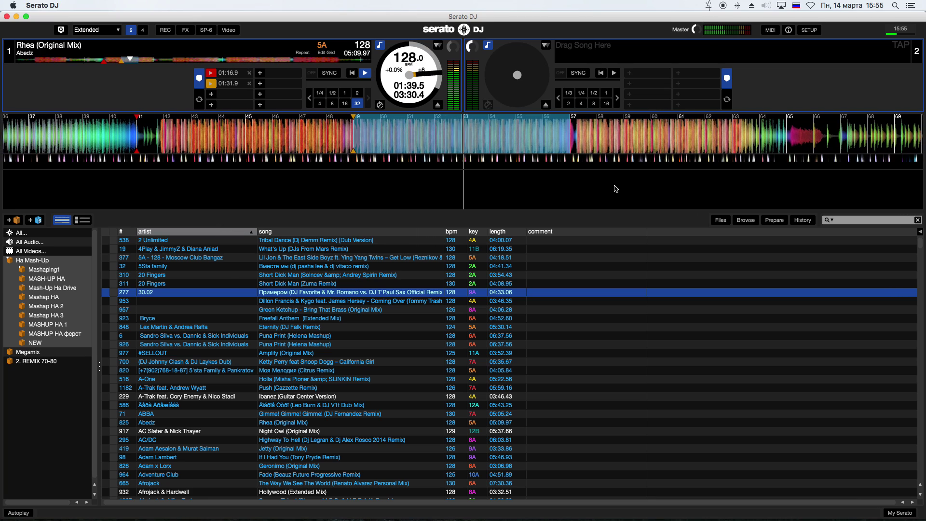
pyautogui.hotkey('alt', 'm')
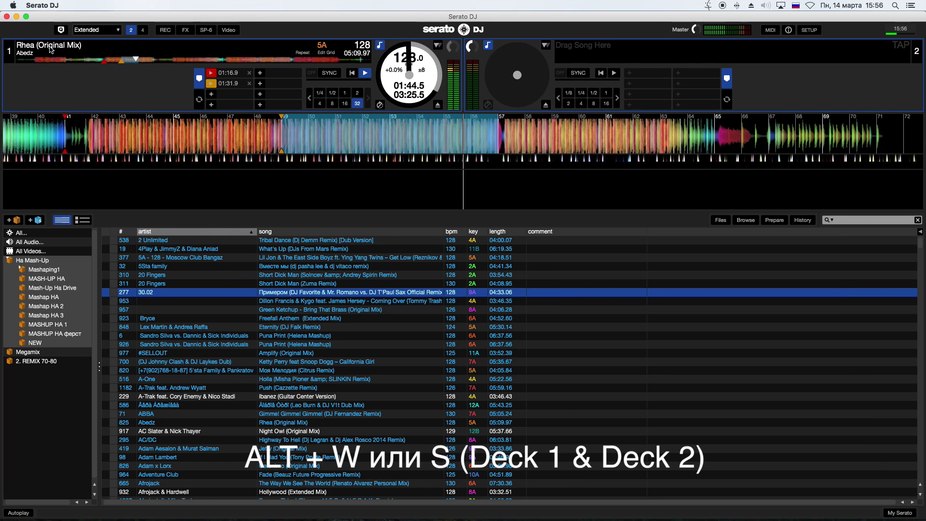
# Step: Advance deck 2 through the library one track at a time, from Tribal Dance to Short Dick Man (Solncev & Andrey Spirin Remix)
pyautogui.click(297, 283)
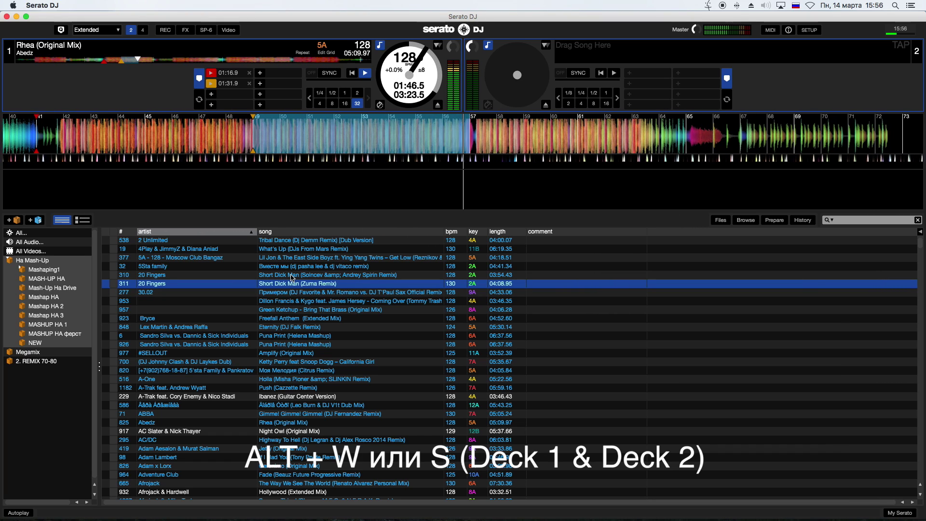
pyautogui.hotkey('alt', 's')
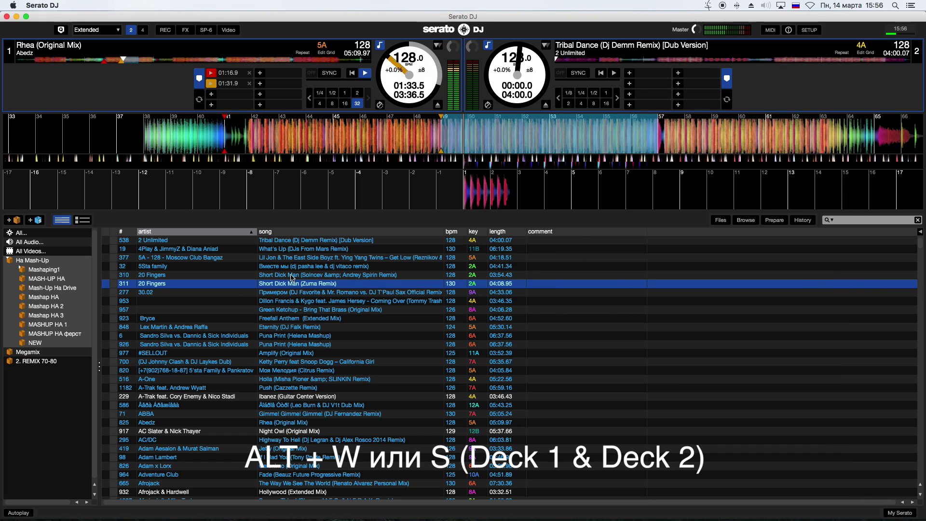
pyautogui.hotkey('alt', 's')
pyautogui.hotkey('alt', 's')
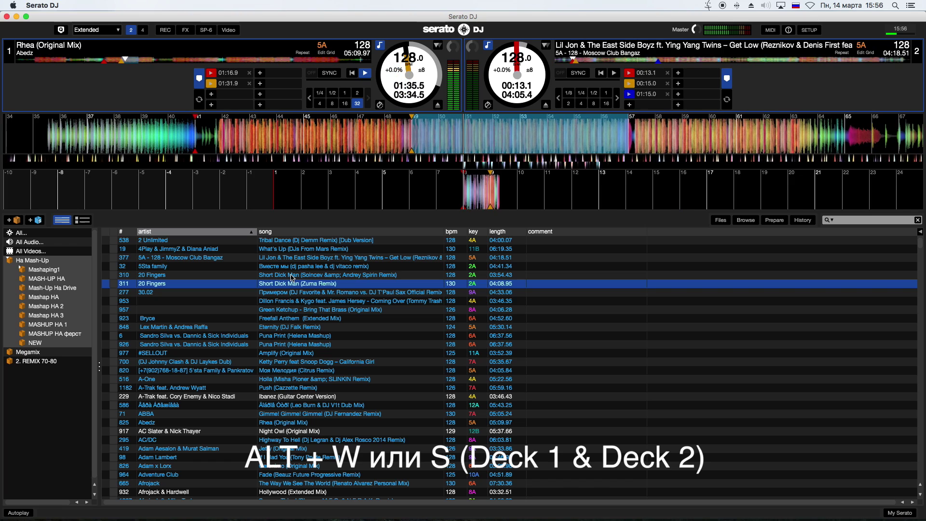
pyautogui.hotkey('alt', 's')
pyautogui.hotkey('alt', 's')
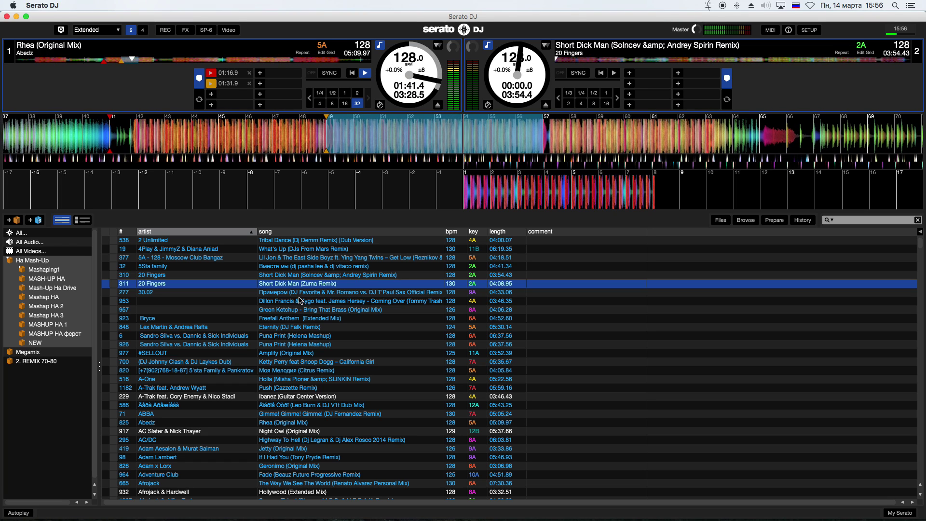
# Step: Select Green Ketchup - Bring That Brass in the library and step deck 2 back through previous tracks to Tribal Dance
pyautogui.click(295, 310)
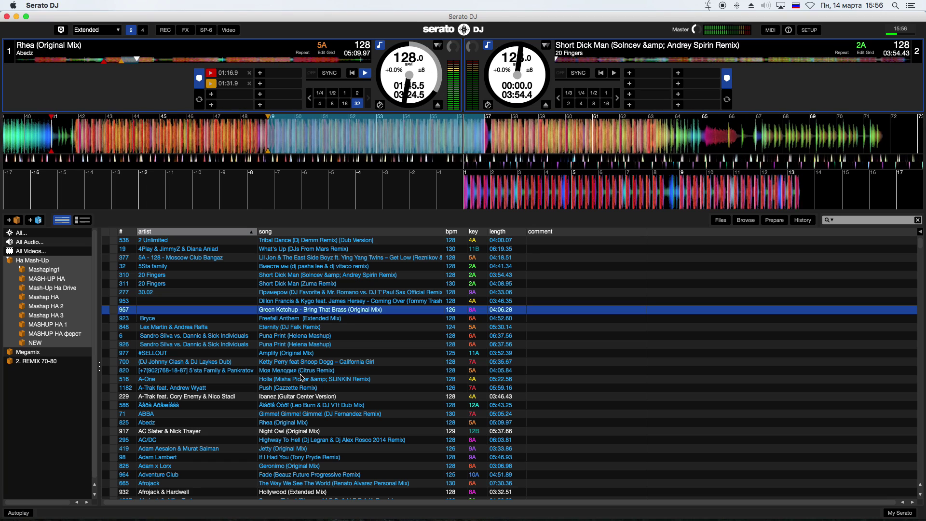
pyautogui.press('2')
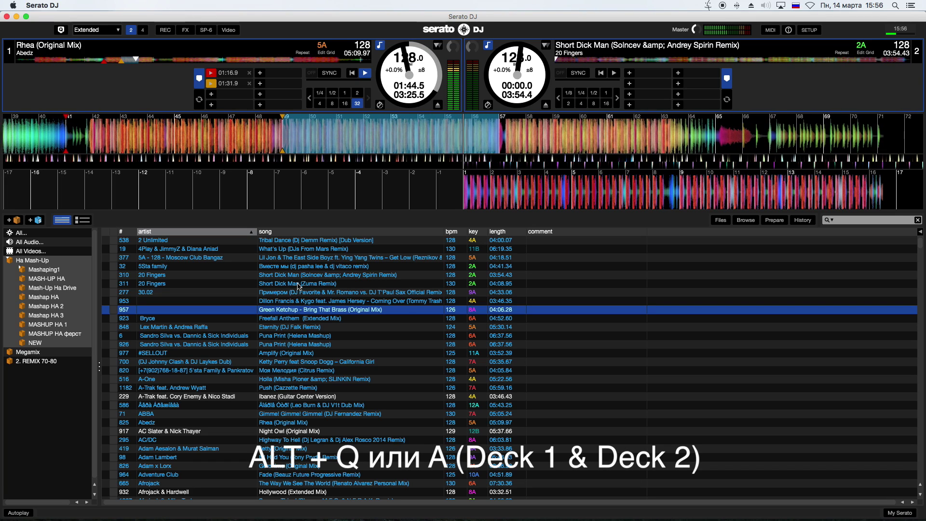
pyautogui.hotkey('alt', 'a')
pyautogui.hotkey('alt', 'a')
pyautogui.hotkey('alt', 'a')
pyautogui.hotkey('alt', 'a')
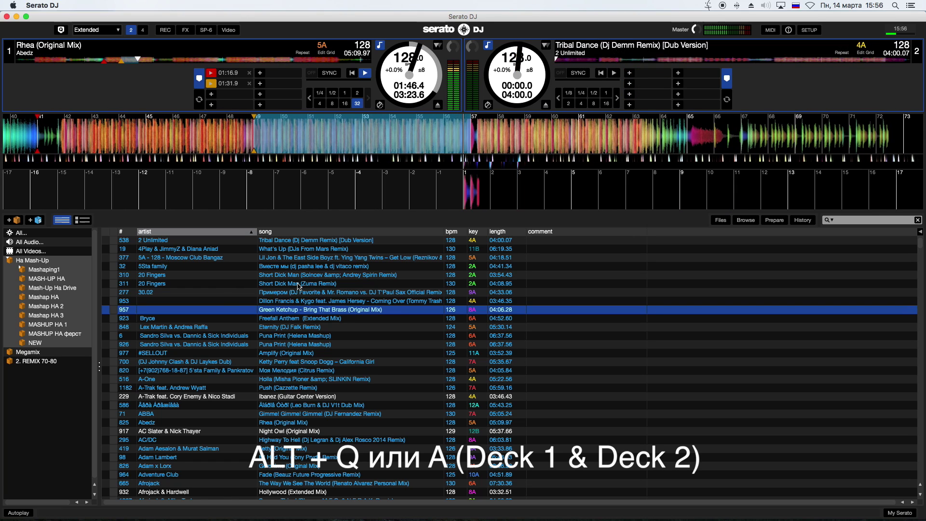
# Step: Step deck 2 forward through the library tracks again up to Short Dick Man (Solncev & Andrey Spirin Remix)
pyautogui.hotkey('alt', 'a')
pyautogui.press('2')
pyautogui.hotkey('alt', 'a')
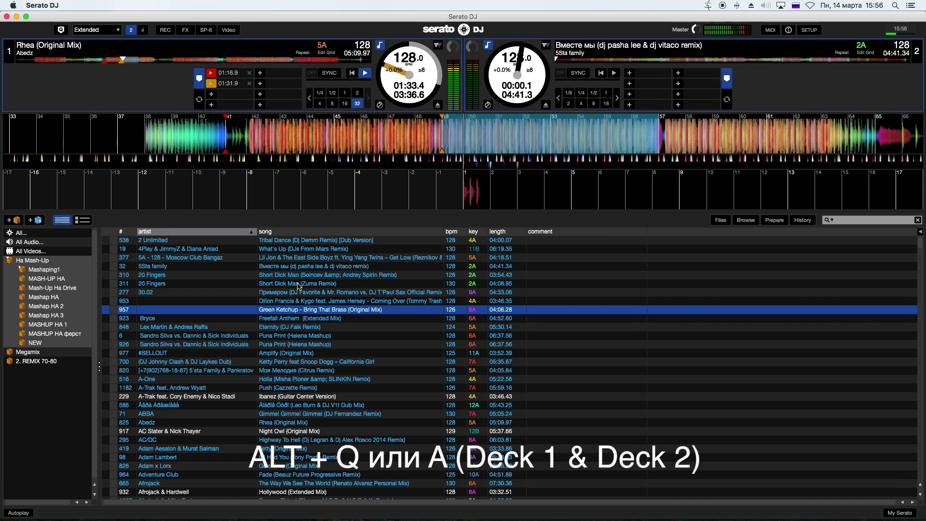
pyautogui.hotkey('alt', 'a')
pyautogui.hotkey('alt', 'a')
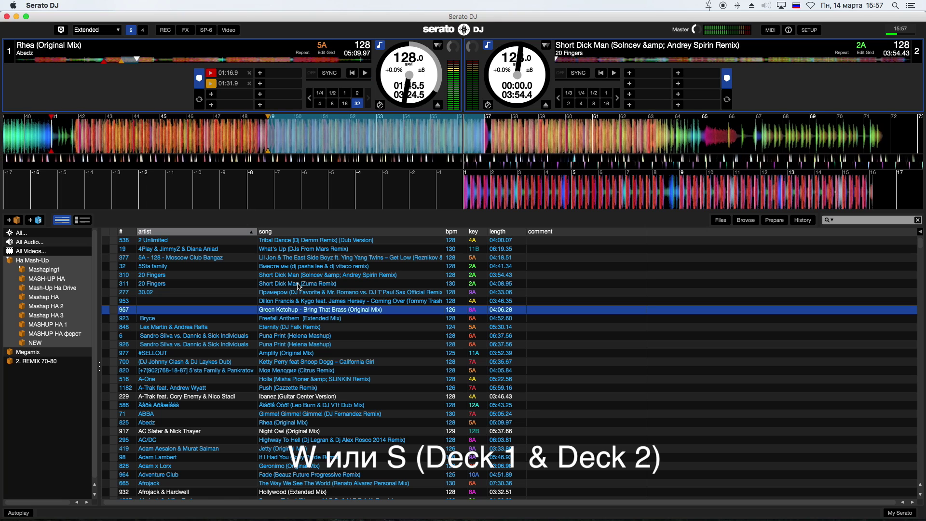
# Step: Check the braking start and stop times in the DJ preferences, and start and stop playback on deck 2
pyautogui.press('w')
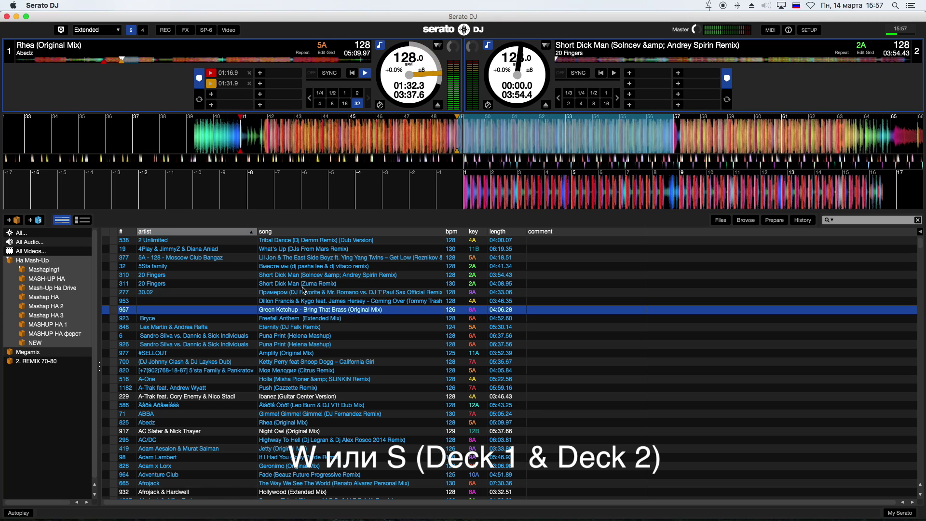
pyautogui.click(808, 30)
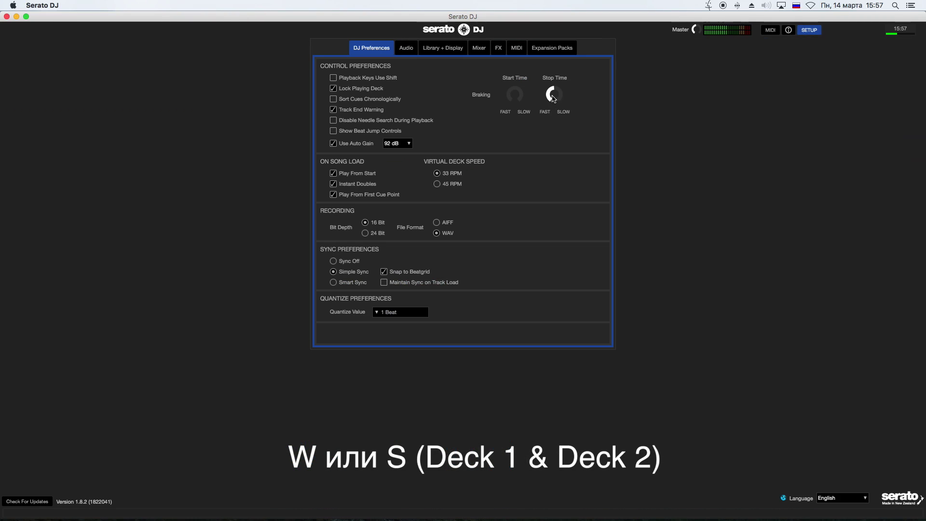
pyautogui.click(816, 31)
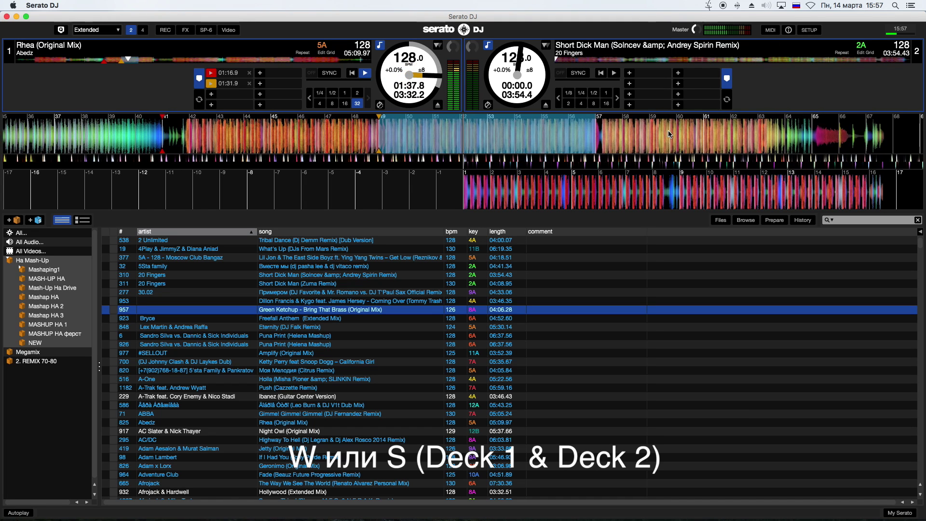
pyautogui.press('s')
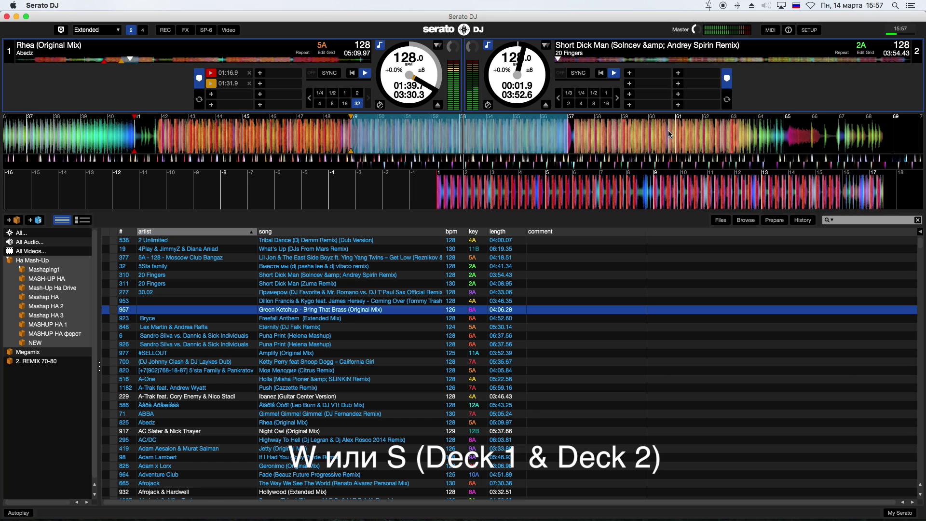
pyautogui.press('s')
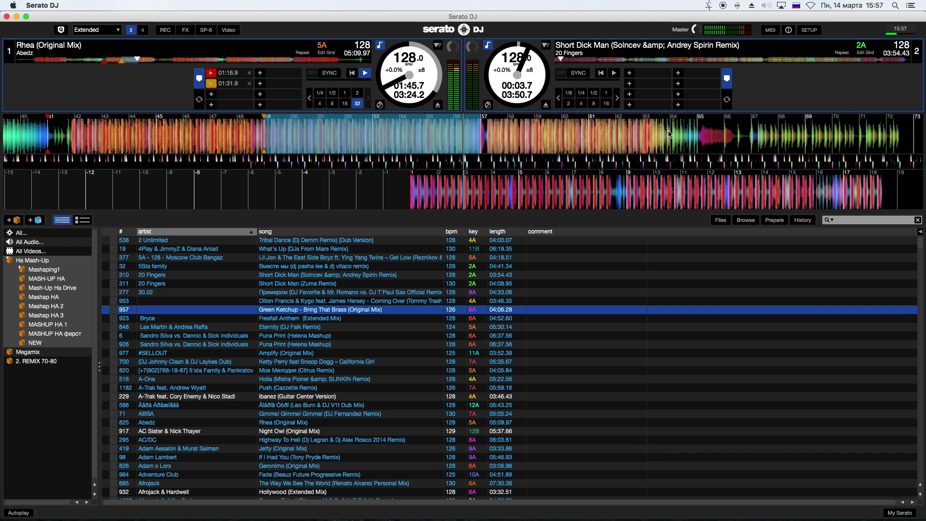
# Step: Play deck 1's track briefly in reverse and rewind it
pyautogui.press('q')
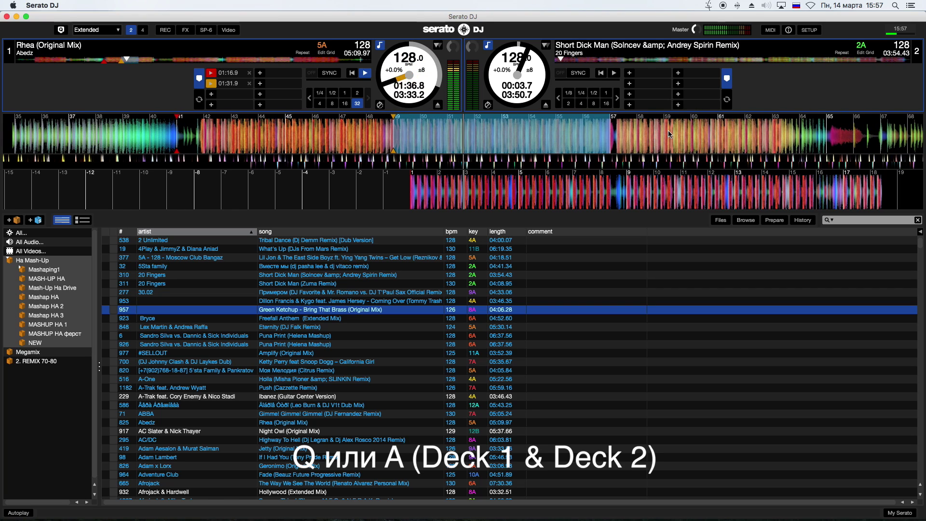
pyautogui.press('q')
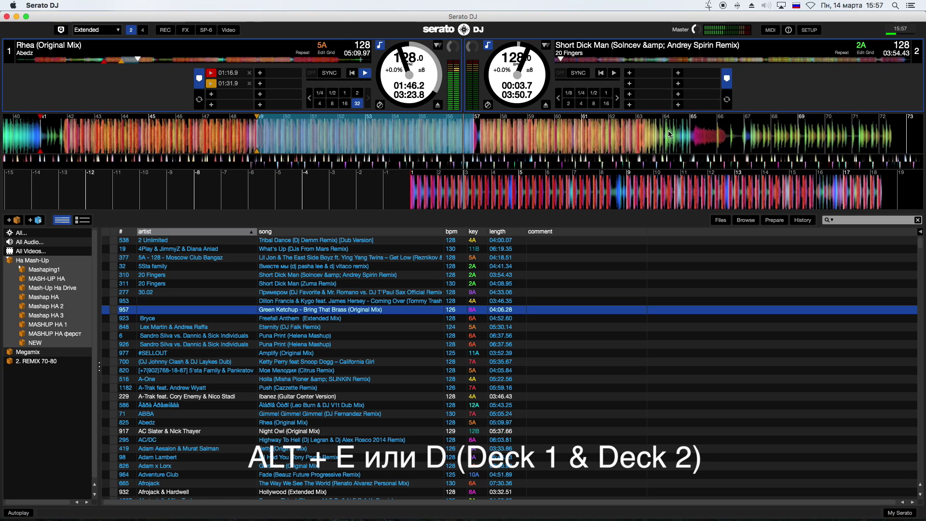
pyautogui.hotkey('alt', 'e')
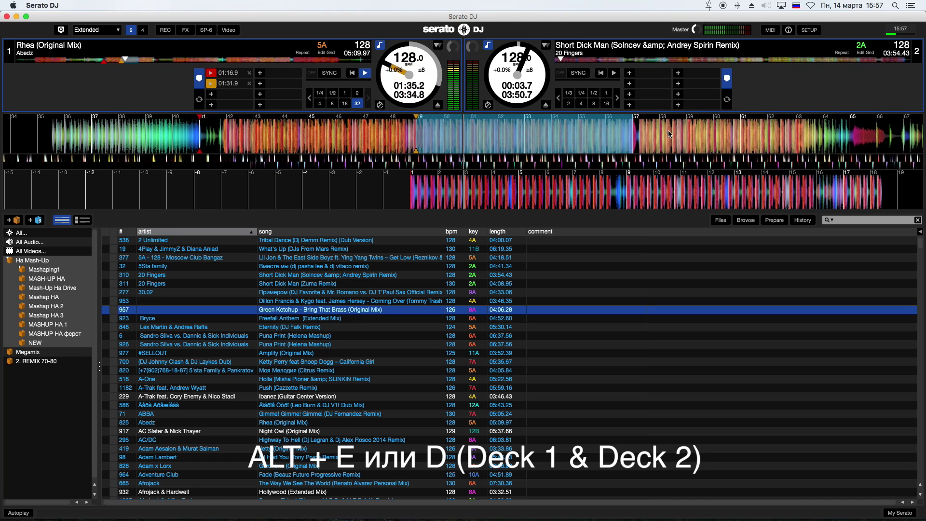
pyautogui.hotkey('alt', 'e')
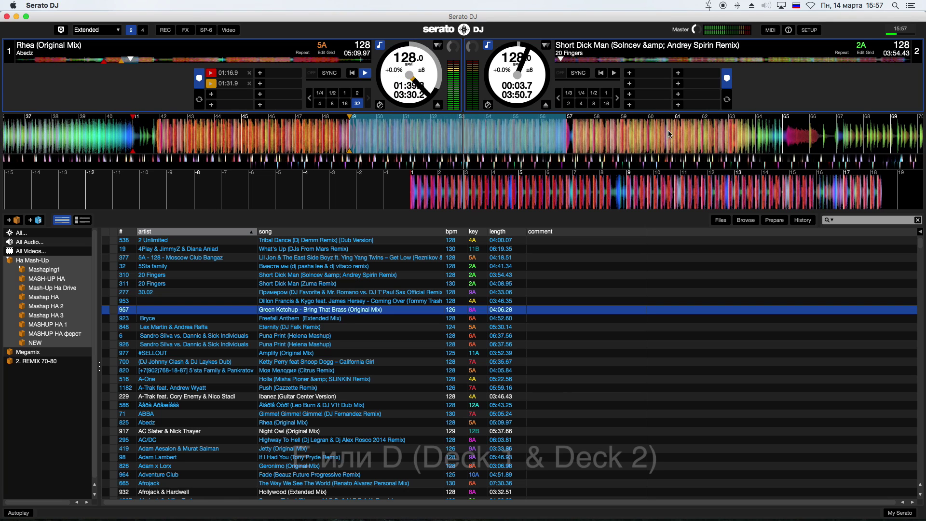
# Step: Lower deck 1's tempo gradually to 122.4 BPM (-4.4%)
pyautogui.press('d')
pyautogui.press('d')
pyautogui.press('d')
pyautogui.press('d')
pyautogui.press('d')
pyautogui.press('d')
pyautogui.press('d')
pyautogui.press('d')
pyautogui.press('d')
pyautogui.press('d')
pyautogui.press('d')
pyautogui.press('d')
pyautogui.press('d')
pyautogui.press('d')
pyautogui.press('d')
pyautogui.press('d')
pyautogui.press('d')
pyautogui.press('d')
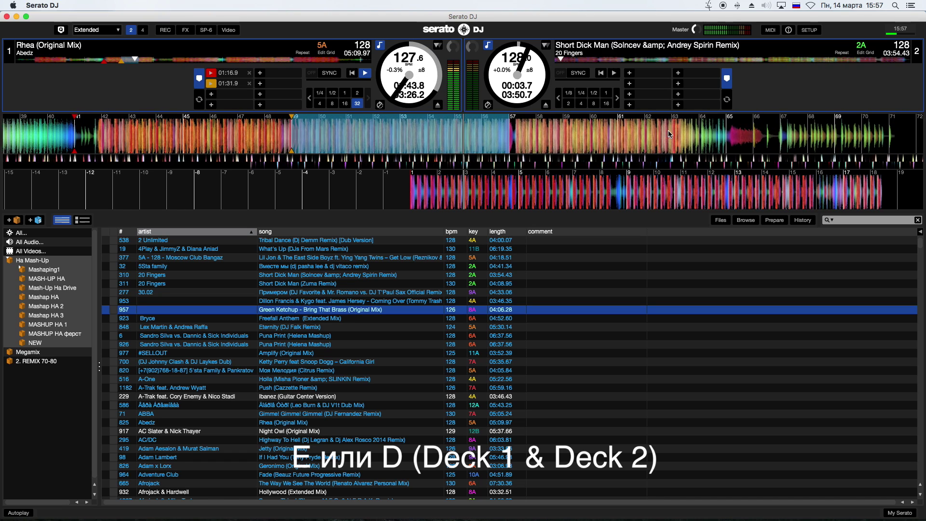
pyautogui.press('d')
pyautogui.press('d')
pyautogui.press('d')
pyautogui.press('d')
pyautogui.press('d')
pyautogui.press('d')
pyautogui.press('d')
pyautogui.press('d')
pyautogui.press('d')
pyautogui.press('d')
pyautogui.press('d')
pyautogui.press('d')
pyautogui.press('d')
pyautogui.press('d')
pyautogui.press('d')
pyautogui.press('d')
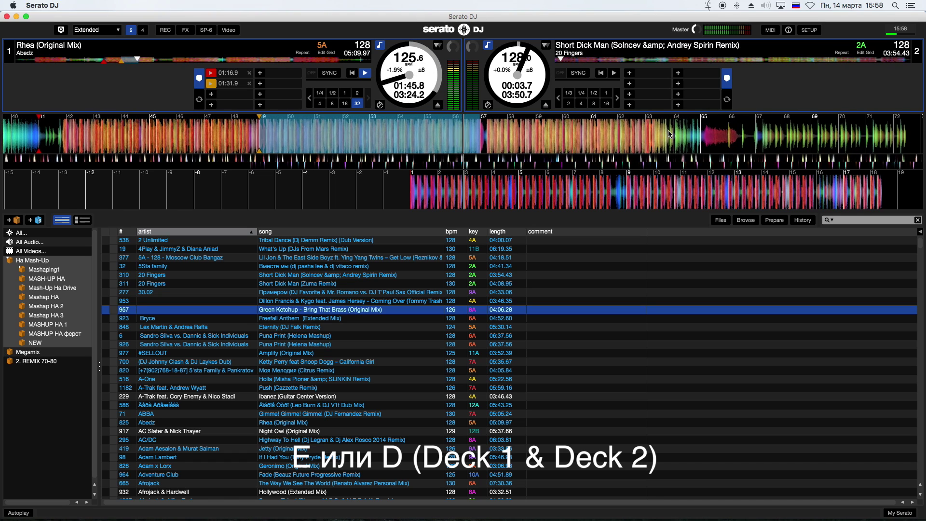
pyautogui.press('2')
pyautogui.press('d')
pyautogui.press('d')
pyautogui.press('d')
pyautogui.press('d')
pyautogui.press('d')
pyautogui.press('d')
pyautogui.press('d')
pyautogui.press('d')
pyautogui.press('d')
pyautogui.press('d')
pyautogui.press('d')
pyautogui.press('d')
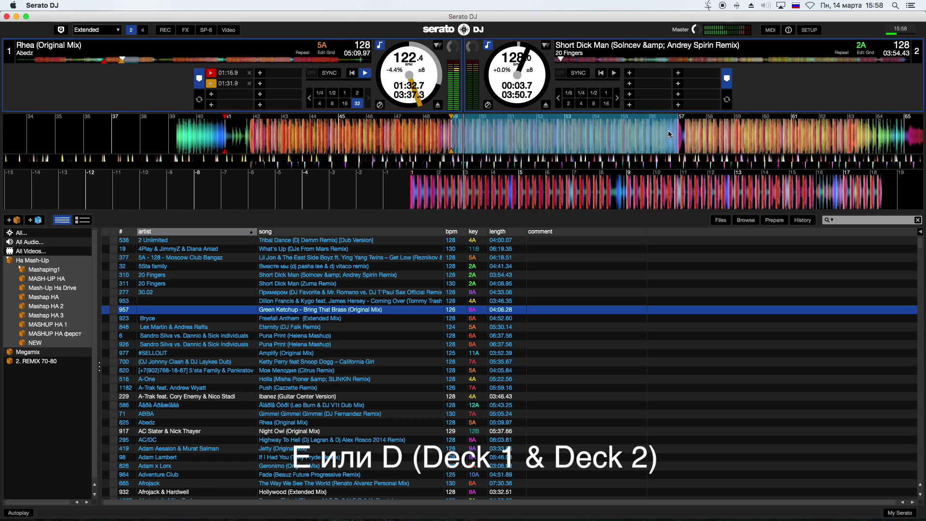
# Step: Raise deck 1's tempo gradually to 130.9 BPM (+2.2%)
pyautogui.press('r')
pyautogui.press('r')
pyautogui.press('r')
pyautogui.press('r')
pyautogui.press('r')
pyautogui.press('r')
pyautogui.press('r')
pyautogui.press('r')
pyautogui.press('r')
pyautogui.press('r')
pyautogui.press('r')
pyautogui.press('r')
pyautogui.press('r')
pyautogui.press('r')
pyautogui.press('r')
pyautogui.press('r')
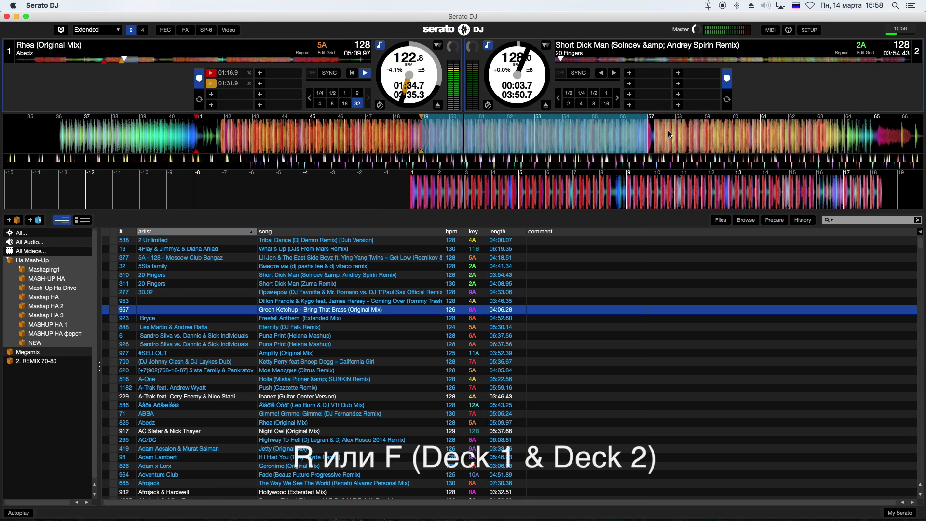
pyautogui.press('r')
pyautogui.press('r')
pyautogui.press('r')
pyautogui.press('r')
pyautogui.press('r')
pyautogui.press('r')
pyautogui.press('r')
pyautogui.press('r')
pyautogui.press('r')
pyautogui.press('r')
pyautogui.press('r')
pyautogui.press('r')
pyautogui.press('r')
pyautogui.press('r')
pyautogui.press('r')
pyautogui.press('r')
pyautogui.press('r')
pyautogui.press('r')
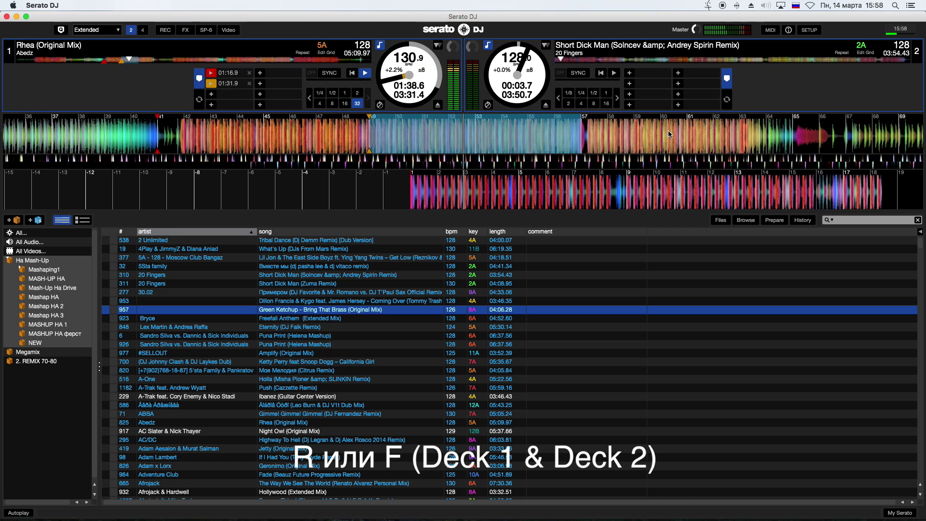
# Step: Raise deck 2's tempo to 128.5 BPM (+0.4%) and fine-tune deck 1's tempo to 130.6 BPM (+2.0%)
pyautogui.press('f')
pyautogui.press('j')
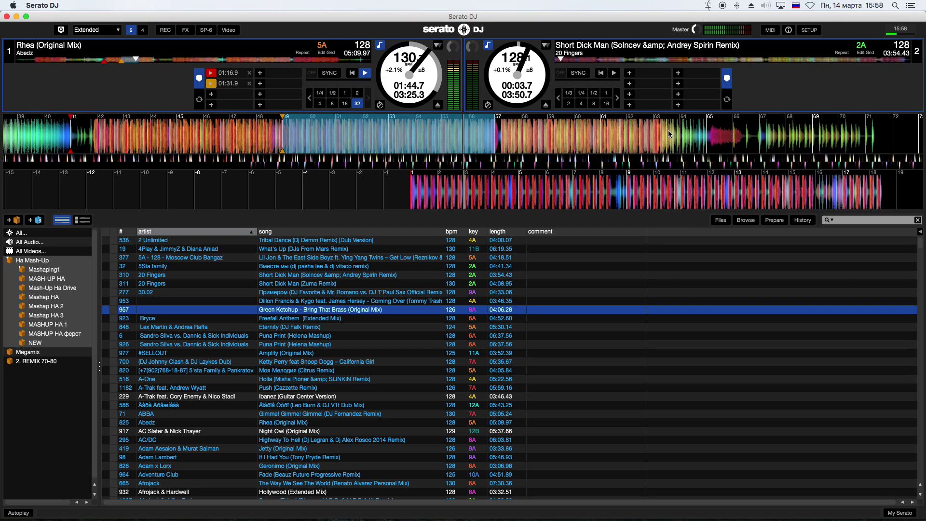
pyautogui.press('u')
pyautogui.press('u')
pyautogui.press('u')
pyautogui.press('u')
pyautogui.press('u')
pyautogui.press('2')
pyautogui.press('f')
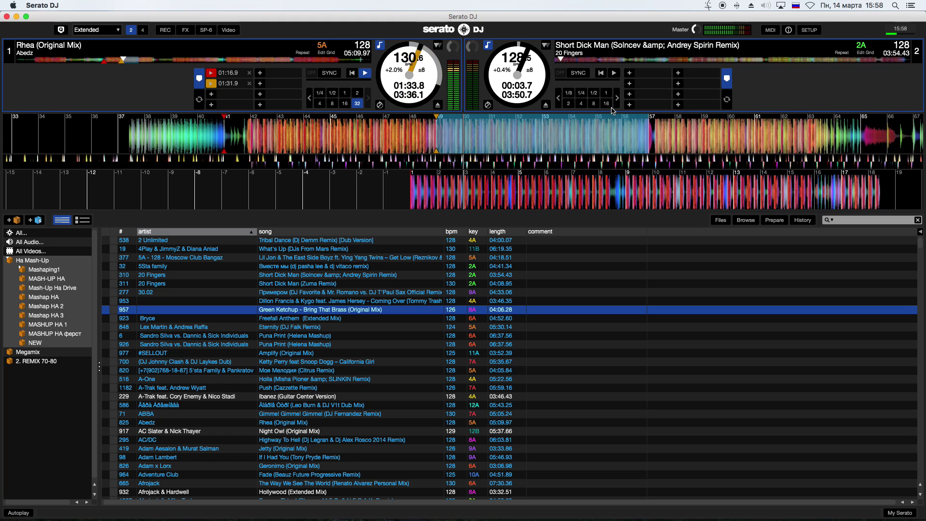
# Step: Lower deck 1's tempo to 129.0 BPM (+0.7%) while keeping deck 2 at 128.5 BPM (+0.4%)
pyautogui.press('f')
pyautogui.press('f')
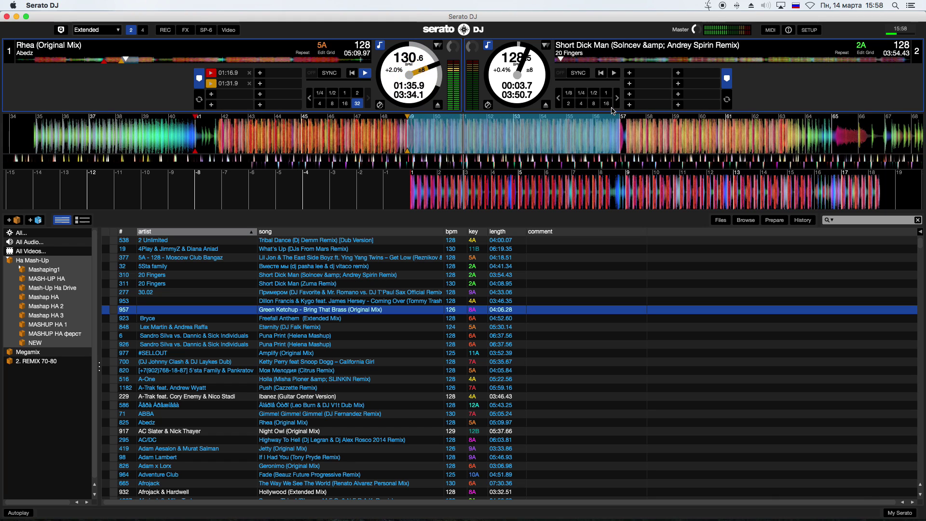
pyautogui.press('f')
pyautogui.press('f')
pyautogui.press('f')
pyautogui.press('f')
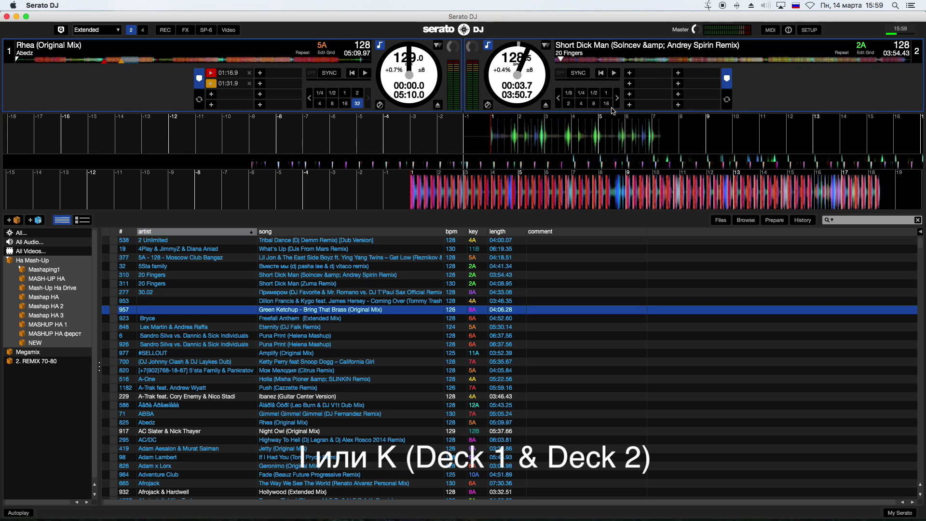
# Step: Seek deck 2's track to about 01:15.0 and jump deck 1's track to its 01:31.9 cue point
pyautogui.click(521, 137)
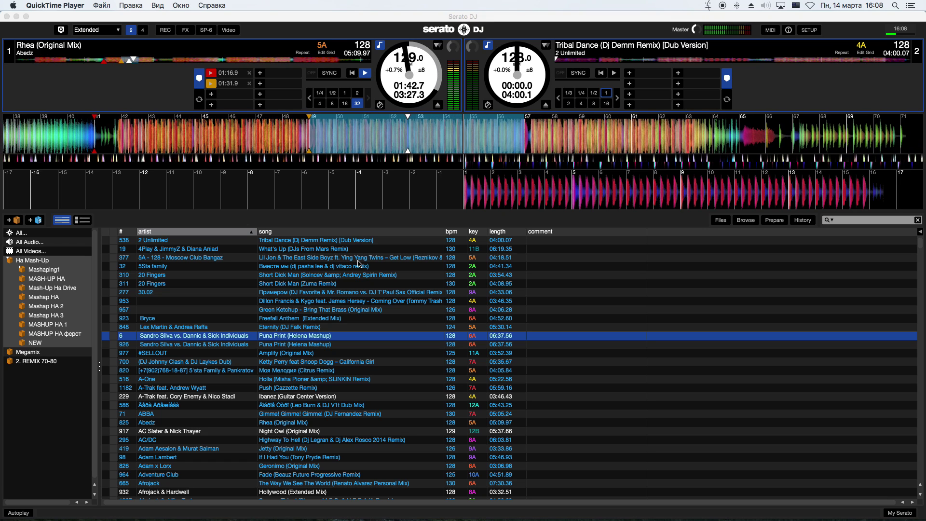
pyautogui.click(662, 58)
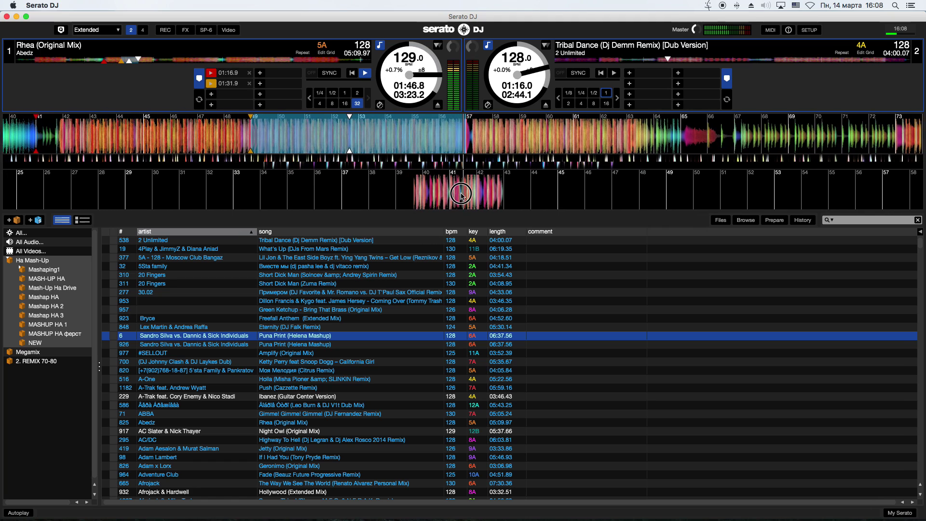
pyautogui.press('2')
pyautogui.moveTo(476, 196); pyautogui.dragTo(475, 197)
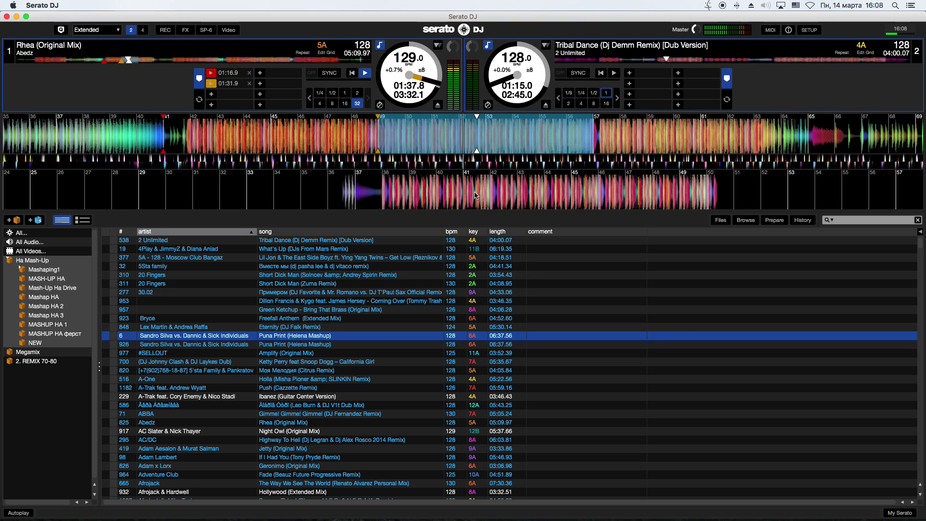
# Step: Switch playback from deck 1 to deck 2 and repeatedly toggle deck 2's 1-beat auto loop
pyautogui.press('w')
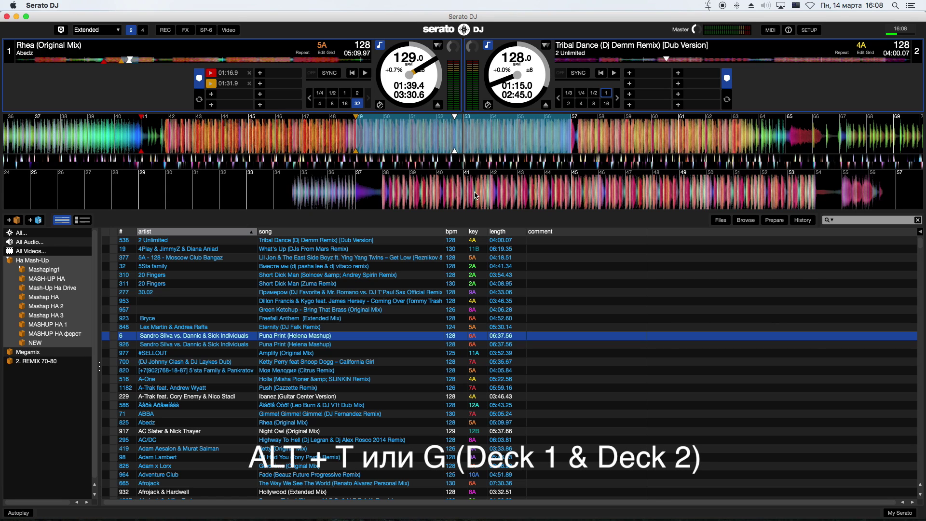
pyautogui.press('s')
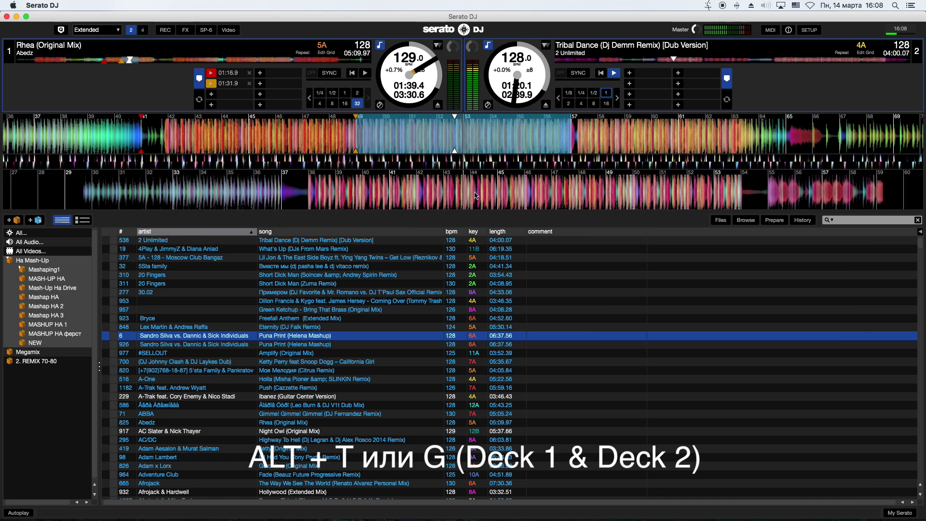
pyautogui.hotkey('alt', 'g')
pyautogui.hotkey('alt', 'g')
pyautogui.hotkey('alt', 'g')
pyautogui.hotkey('alt', 'g')
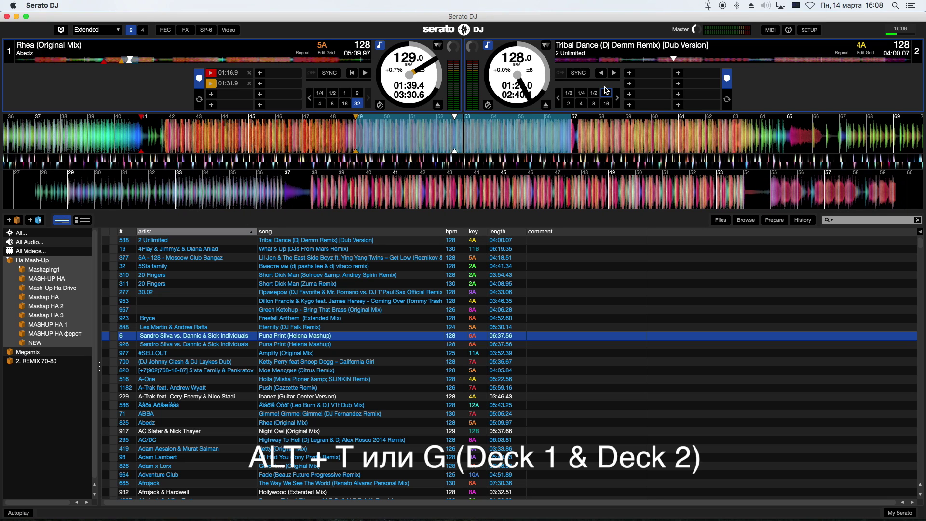
# Step: Play deck 1's track at 128.0 BPM (+0.0%) and jump to its 01:31.9 cue point
pyautogui.press('w')
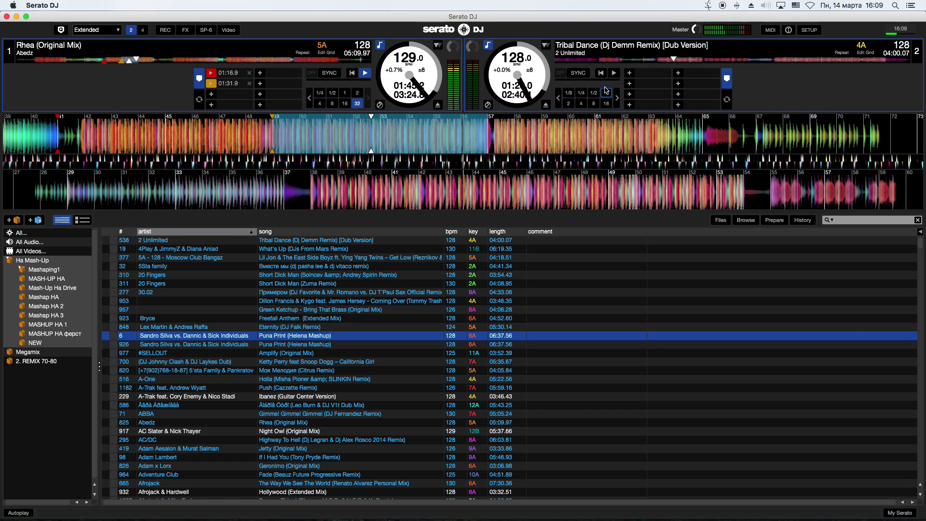
pyautogui.press('u')
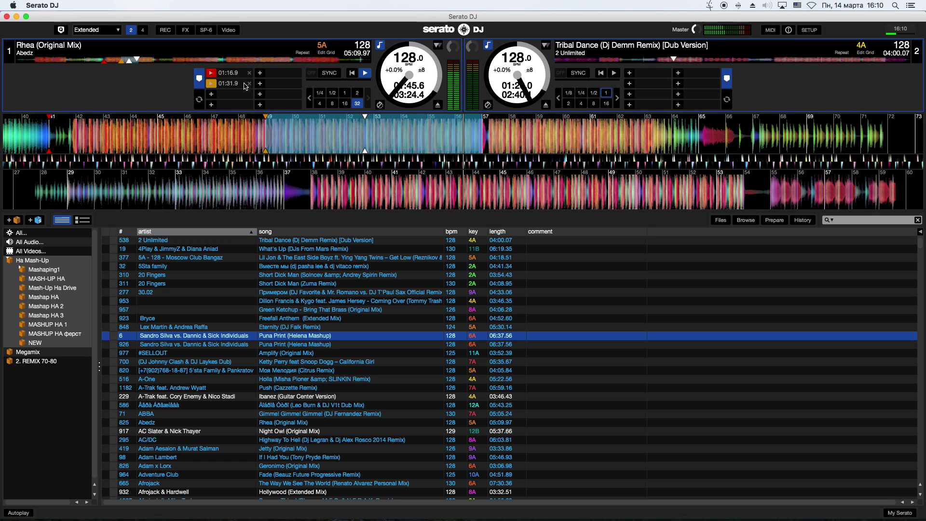
pyautogui.press('2')
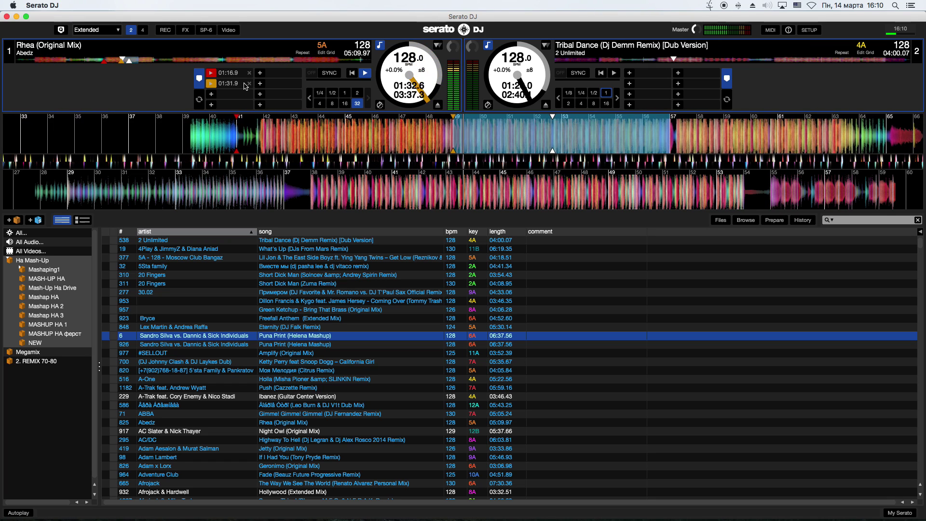